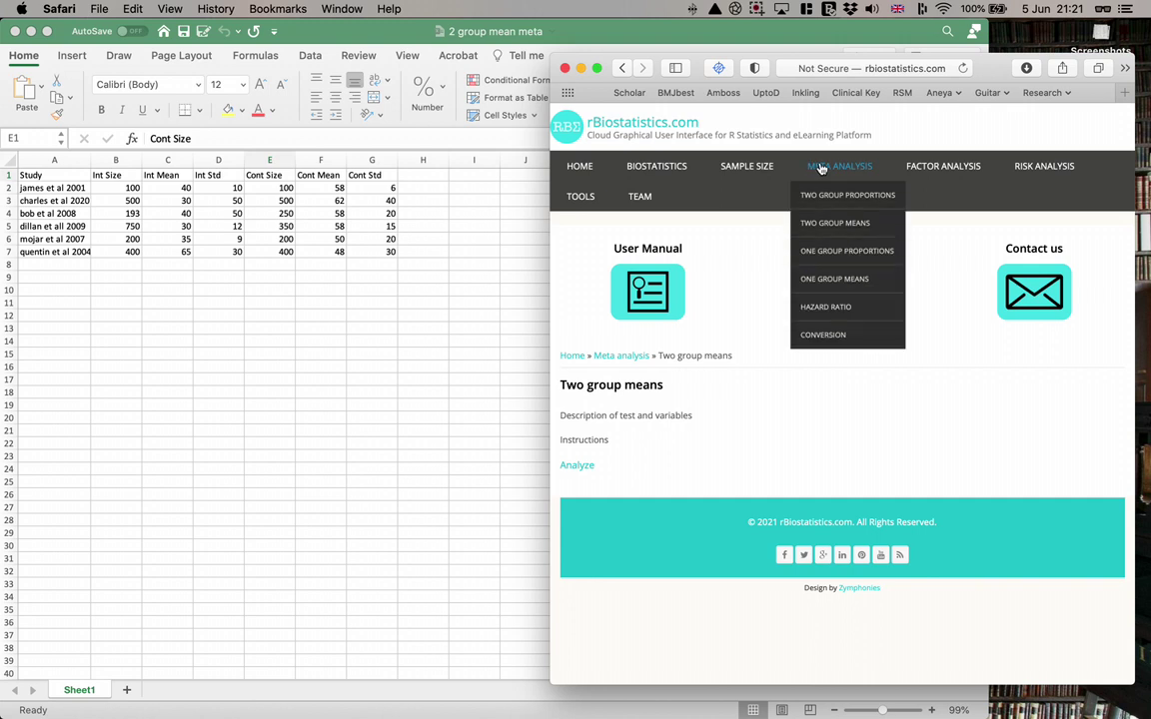
- Open the Two Group Means meta-analysis page on rBiostatistics.com and launch its analysis tool
click(827, 226)
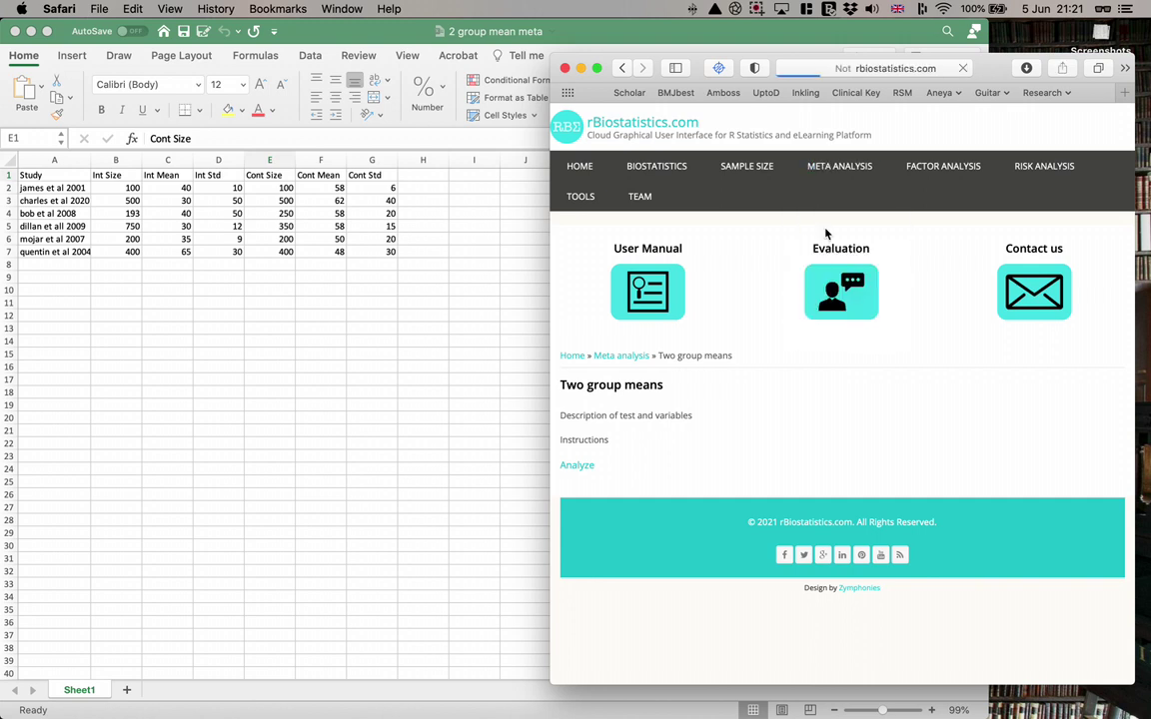
click(586, 467)
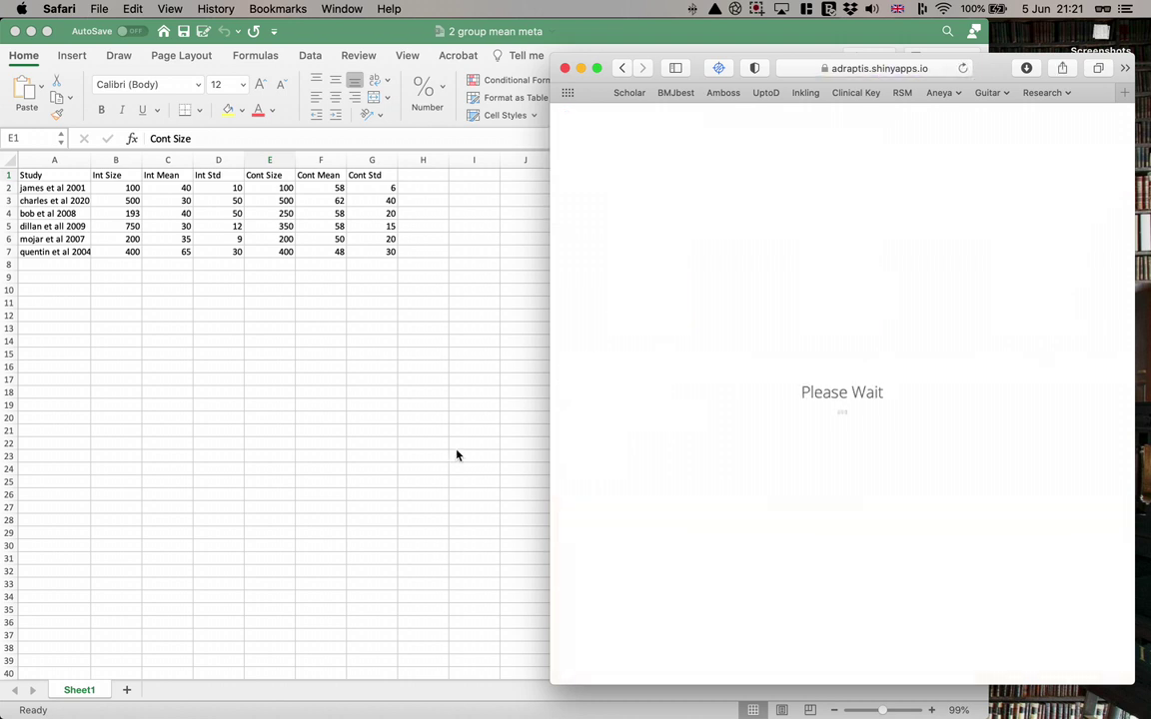
- Switch to Excel and examine the first study entries and the column headers from Study through Cont Std
key(super+Tab)
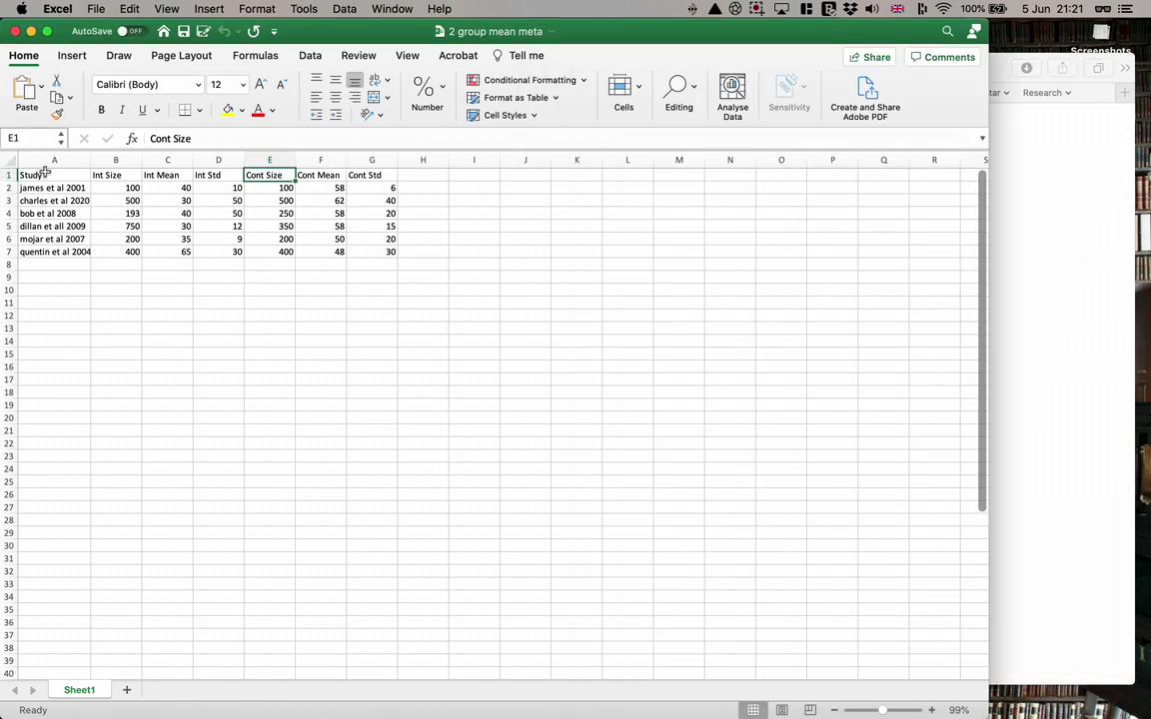
click(30, 187)
click(34, 201)
click(38, 213)
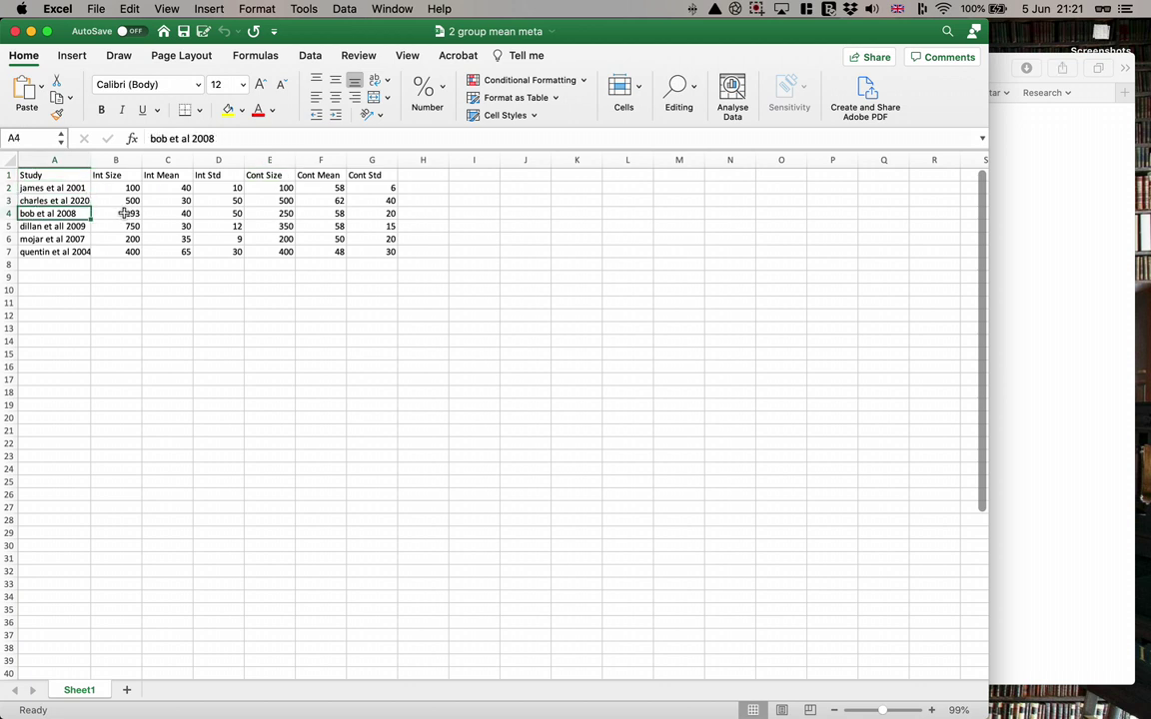
click(55, 174)
click(100, 174)
click(157, 177)
click(200, 176)
click(254, 176)
click(304, 176)
click(369, 177)
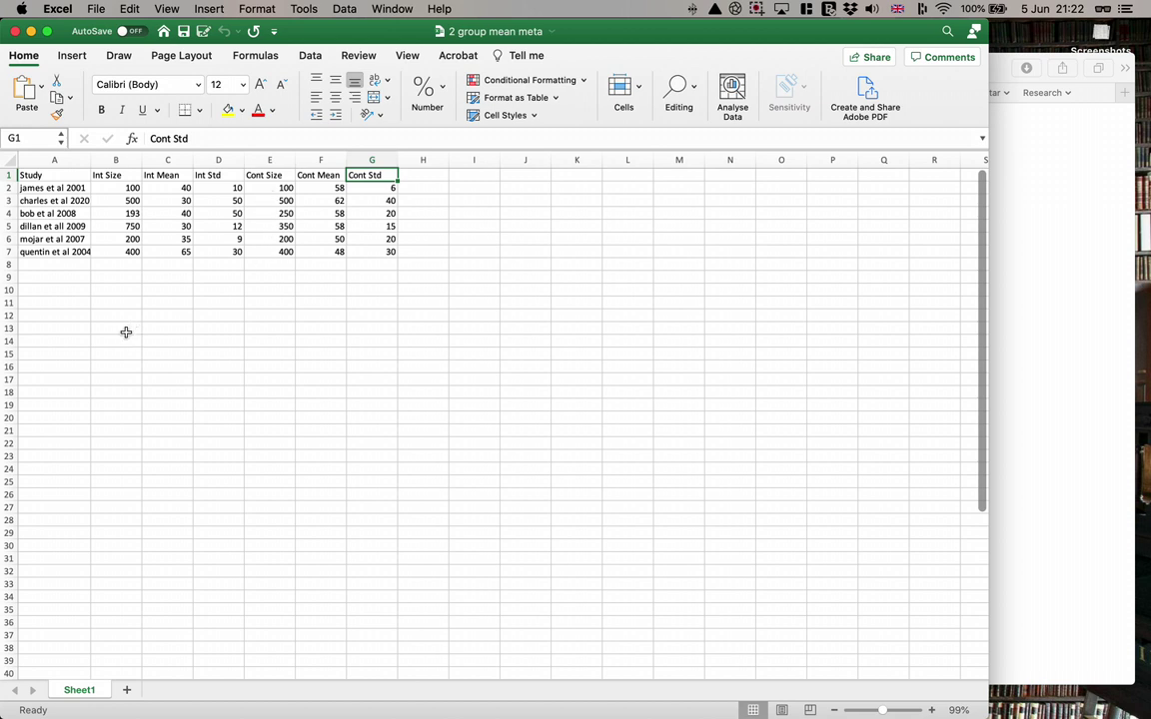
- Go through the study names listed in the Study column, row by row
click(36, 176)
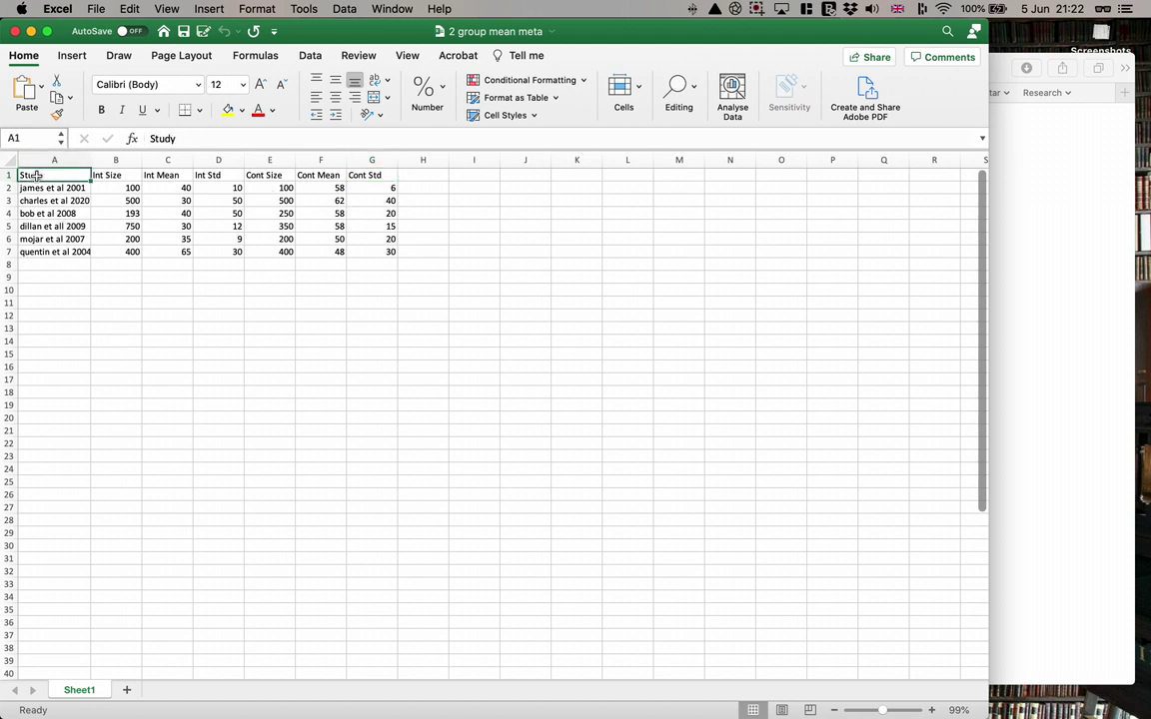
click(35, 188)
click(35, 200)
click(36, 214)
click(36, 226)
click(37, 240)
click(39, 253)
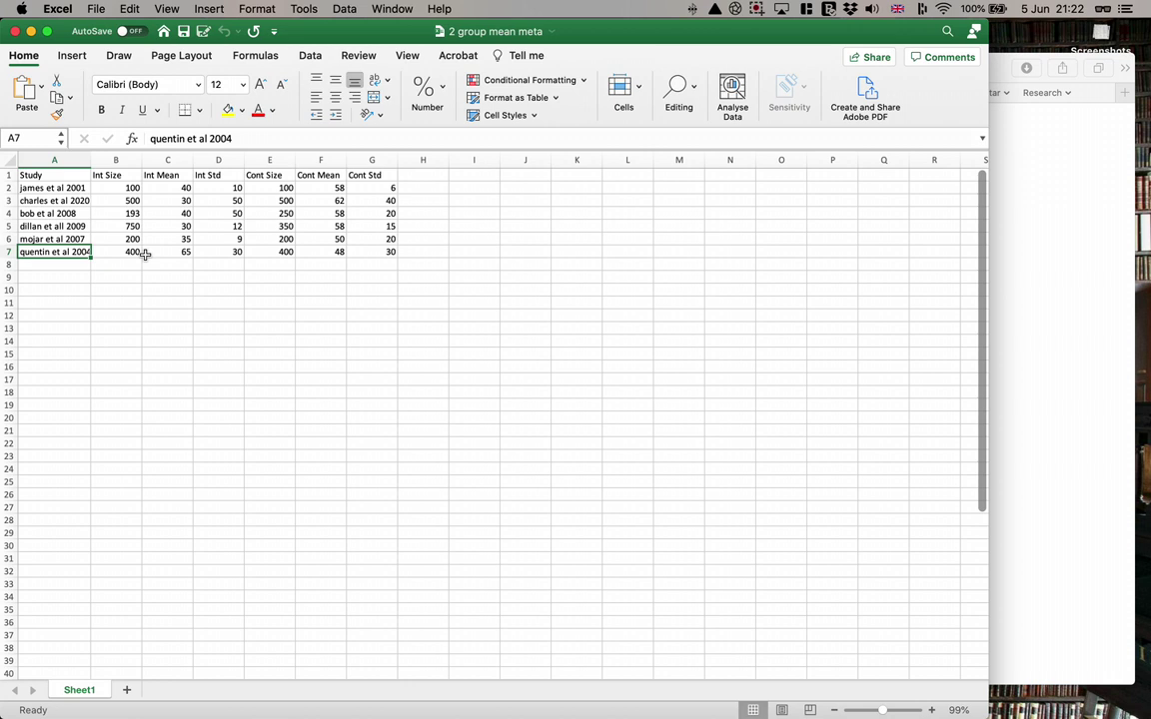
- Examine the intervention size, mean and standard deviation columns and the matching control group columns
click(110, 177)
click(115, 188)
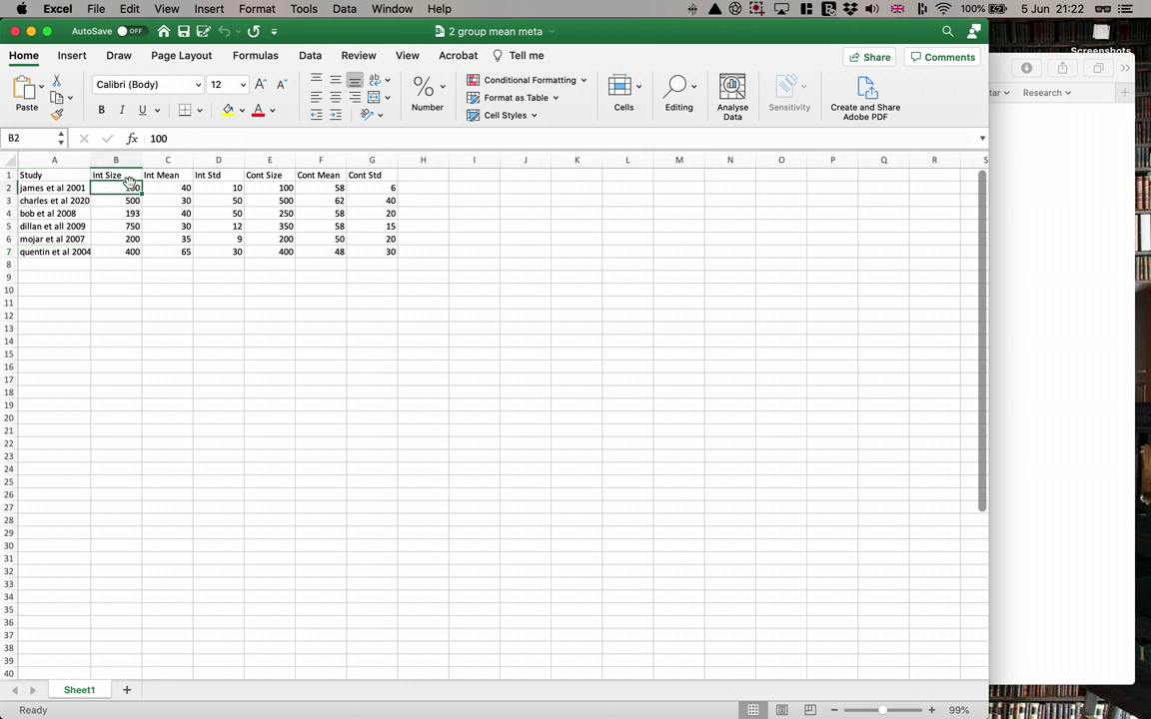
click(160, 176)
click(186, 187)
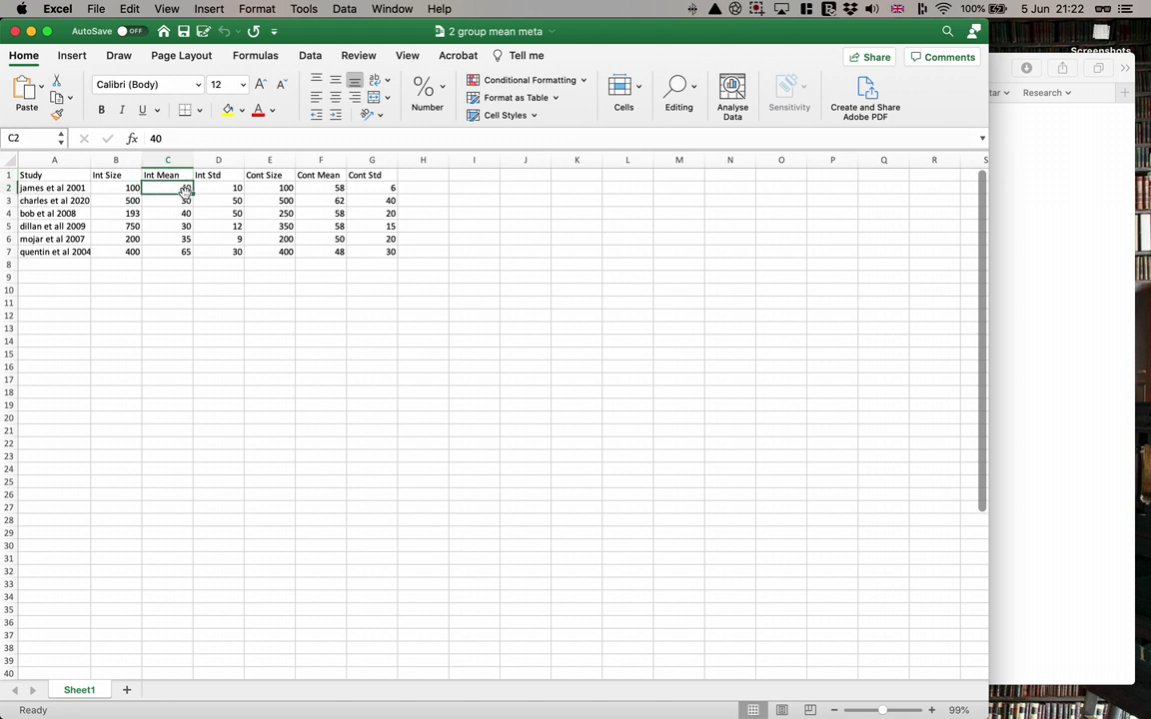
click(200, 173)
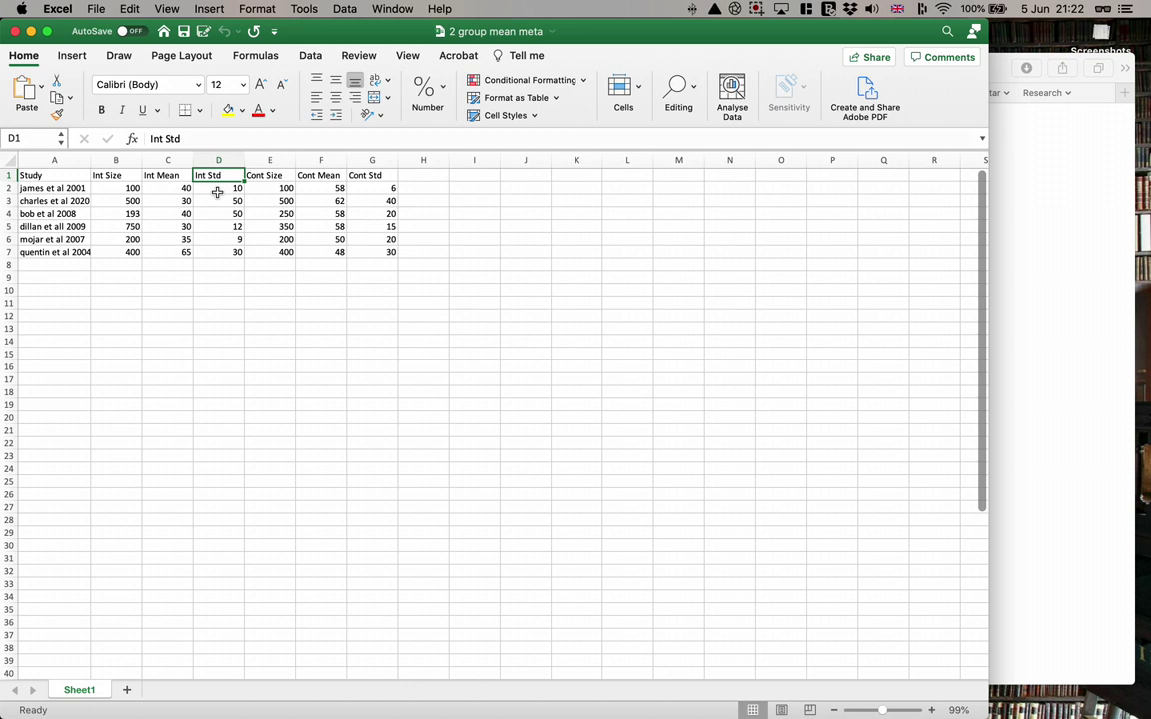
click(208, 203)
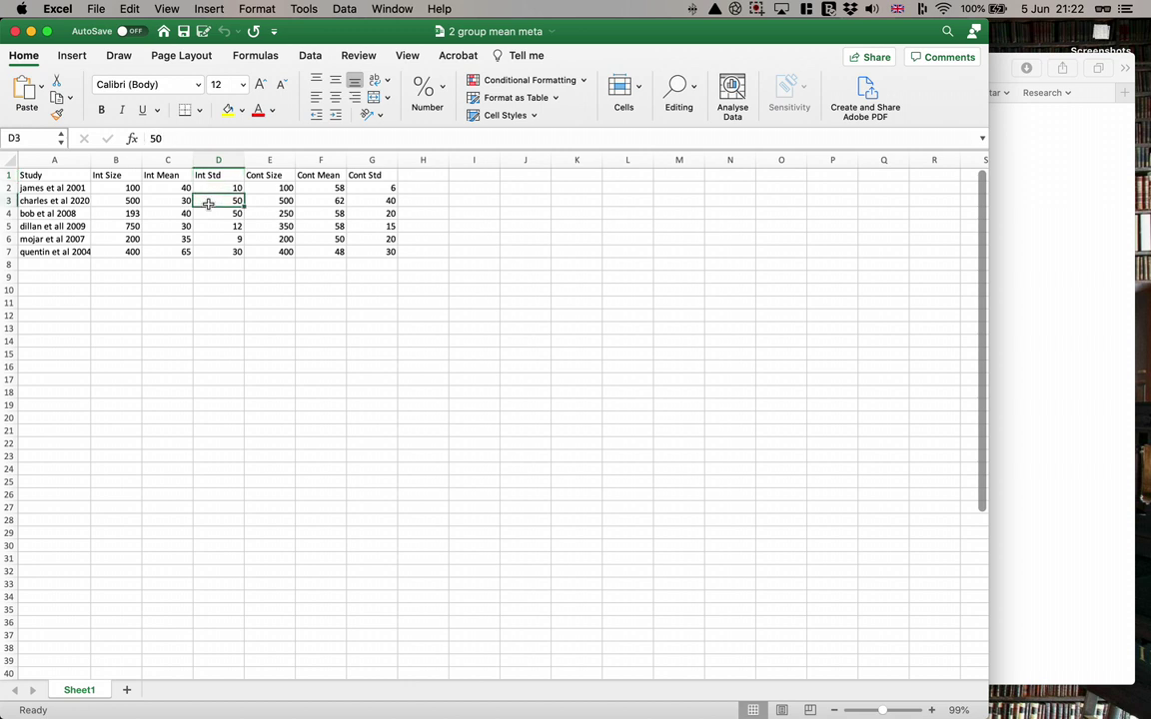
click(262, 175)
click(311, 175)
click(380, 174)
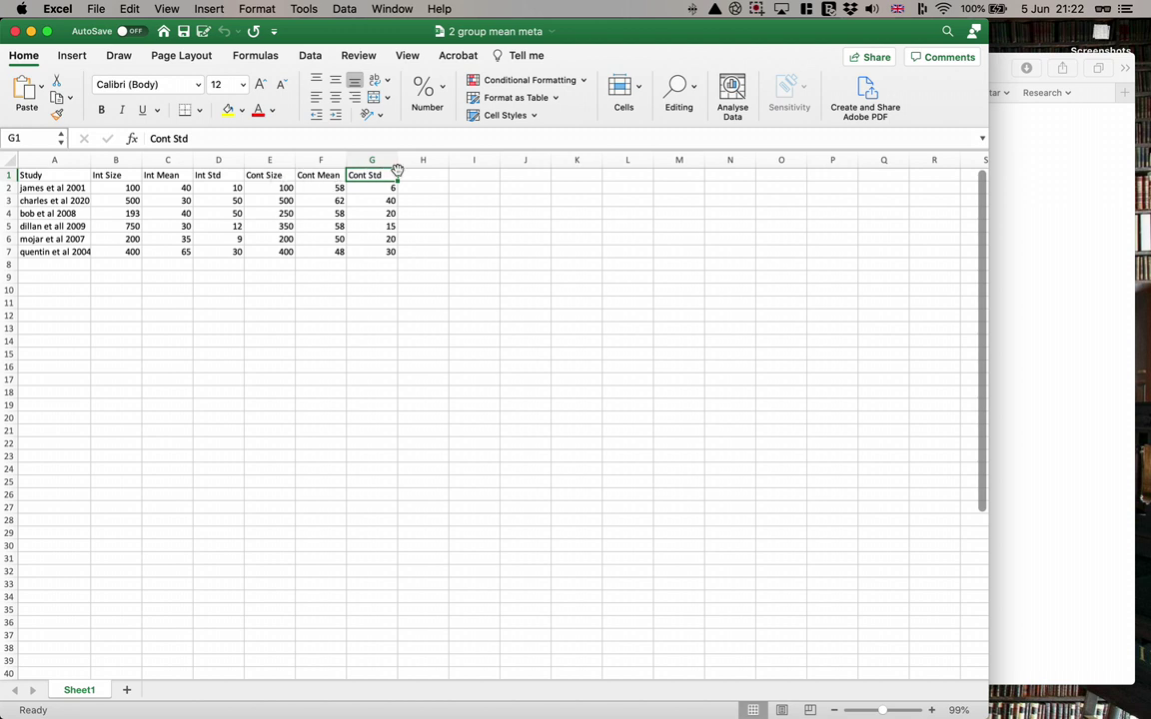
- Switch back to Safari, set the file type to .xlsx and upload the file "2 group mean meta .xlsx"
click(1071, 255)
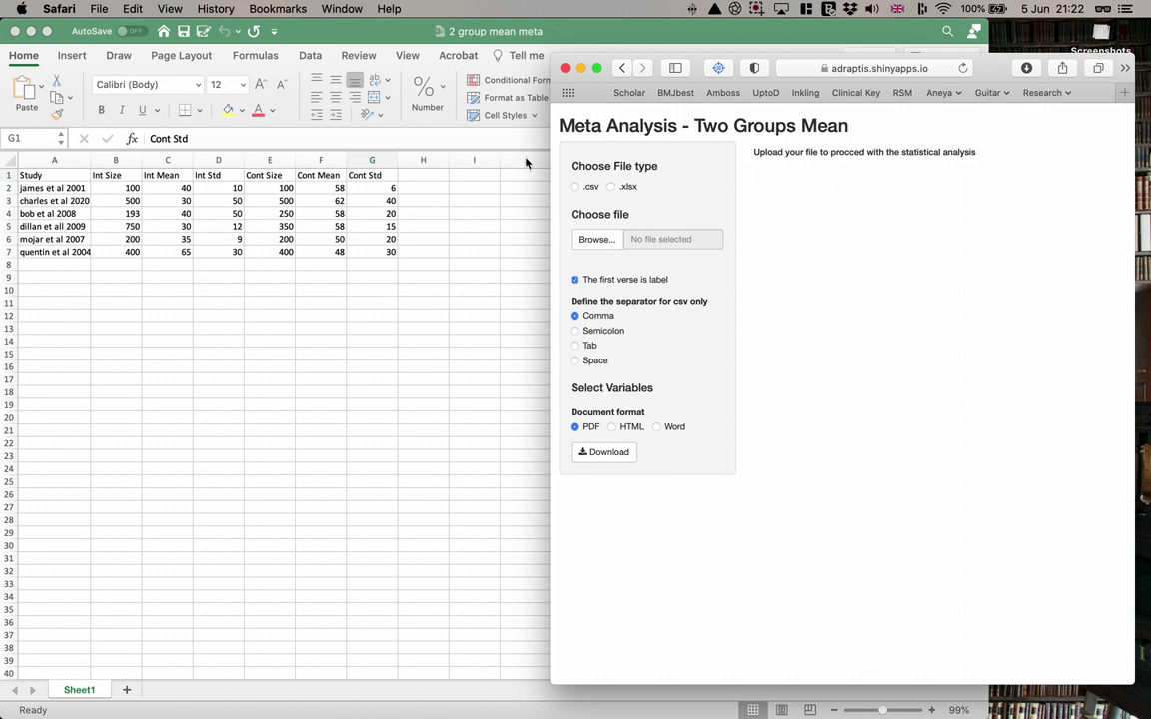
click(604, 249)
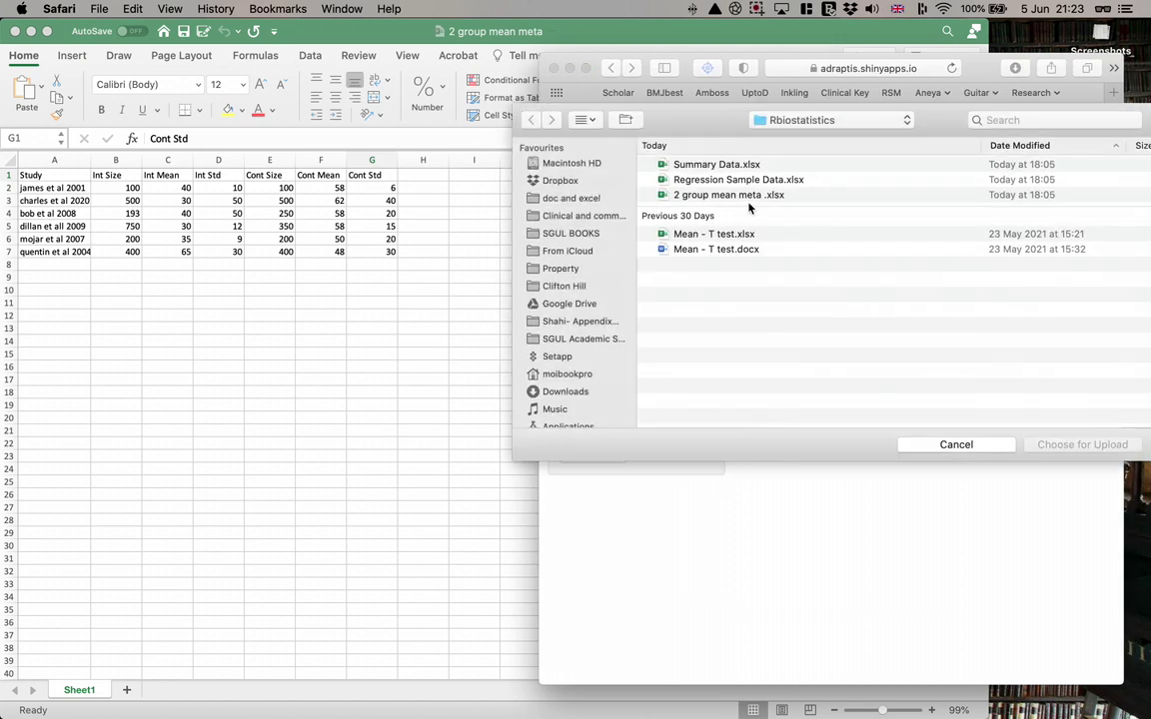
click(754, 198)
click(1082, 445)
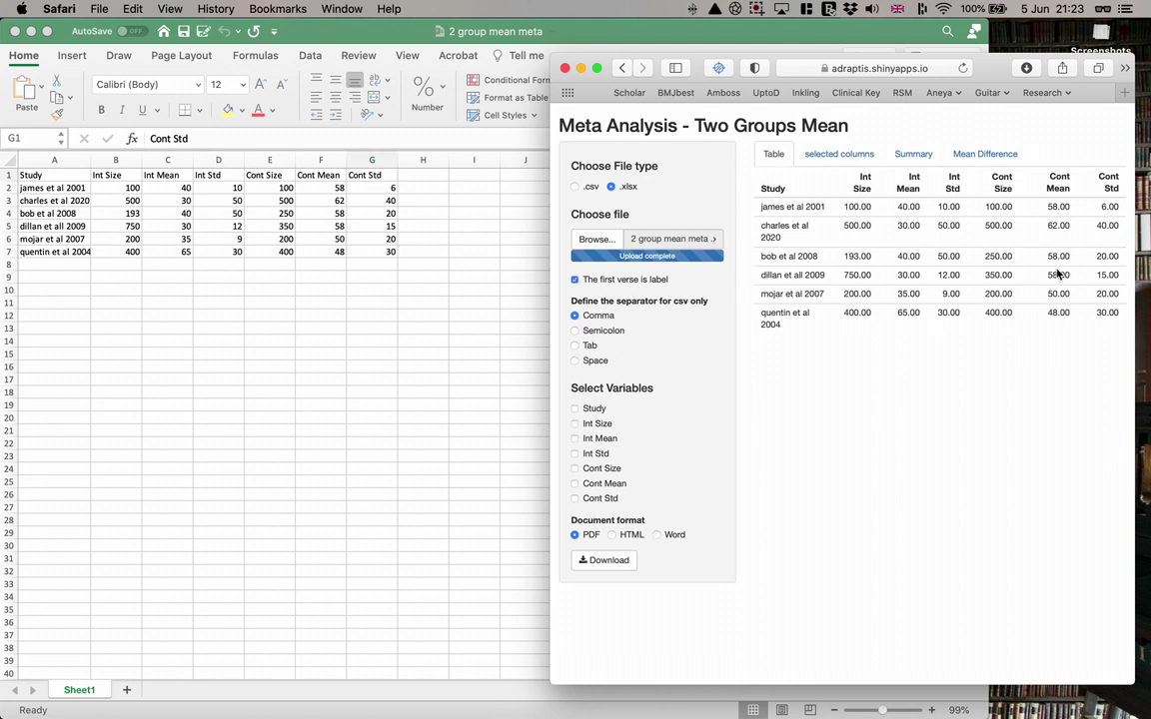
- Widen the browser window and select all seven variables: Study, Int Size, Int Mean, Int Std, Cont Size, Cont Mean and Cont Std
drag(550, 449, 346, 443)
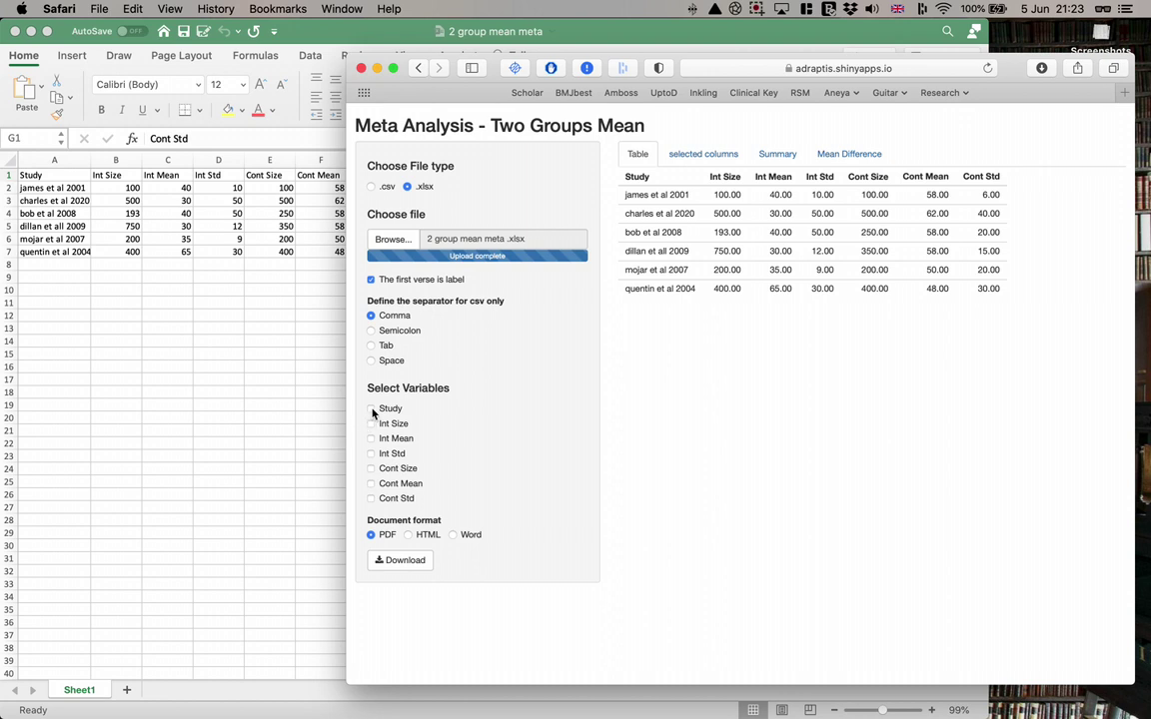
click(372, 424)
click(371, 438)
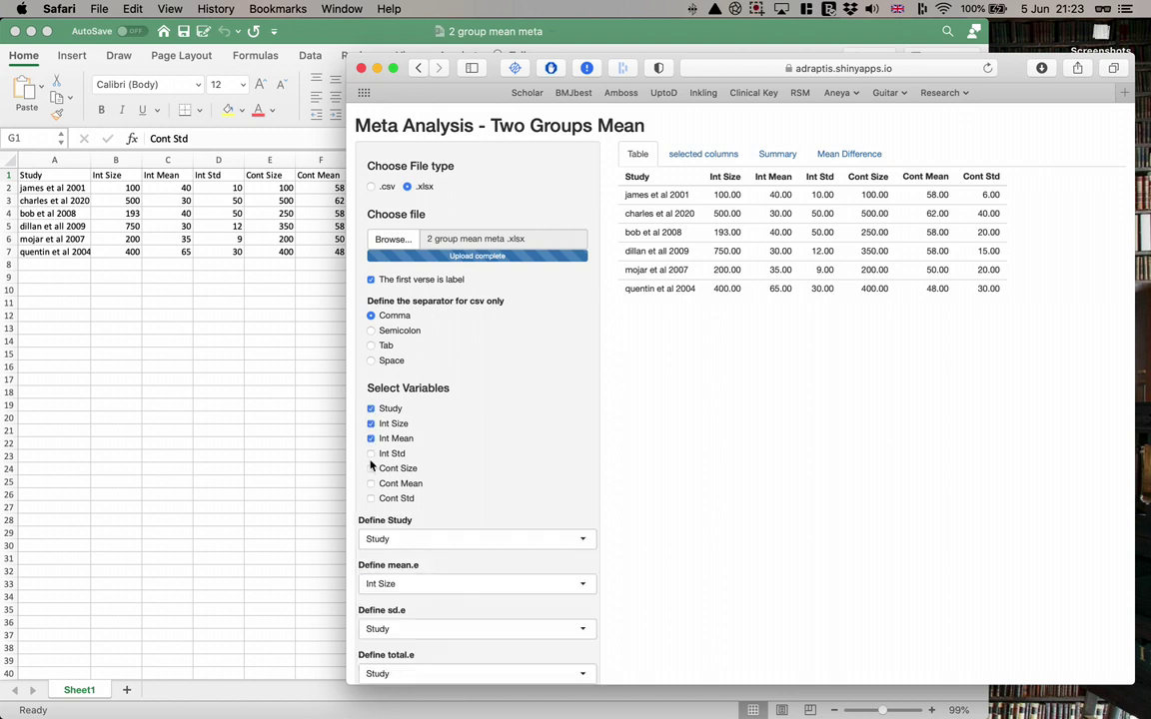
click(373, 454)
click(371, 469)
- Define the experimental group variables: total.e as Int Size, sd.e as Int Std and mean.e as Int Mean
scroll(527, 454, down, 3)
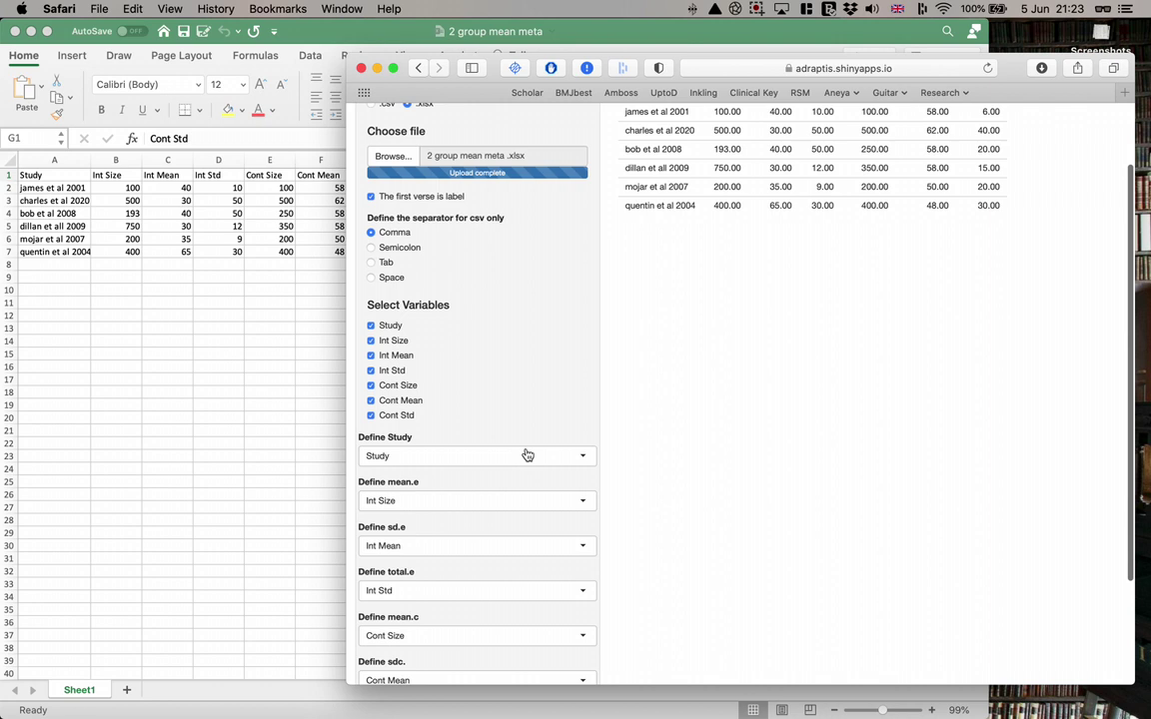
scroll(526, 454, up, 3)
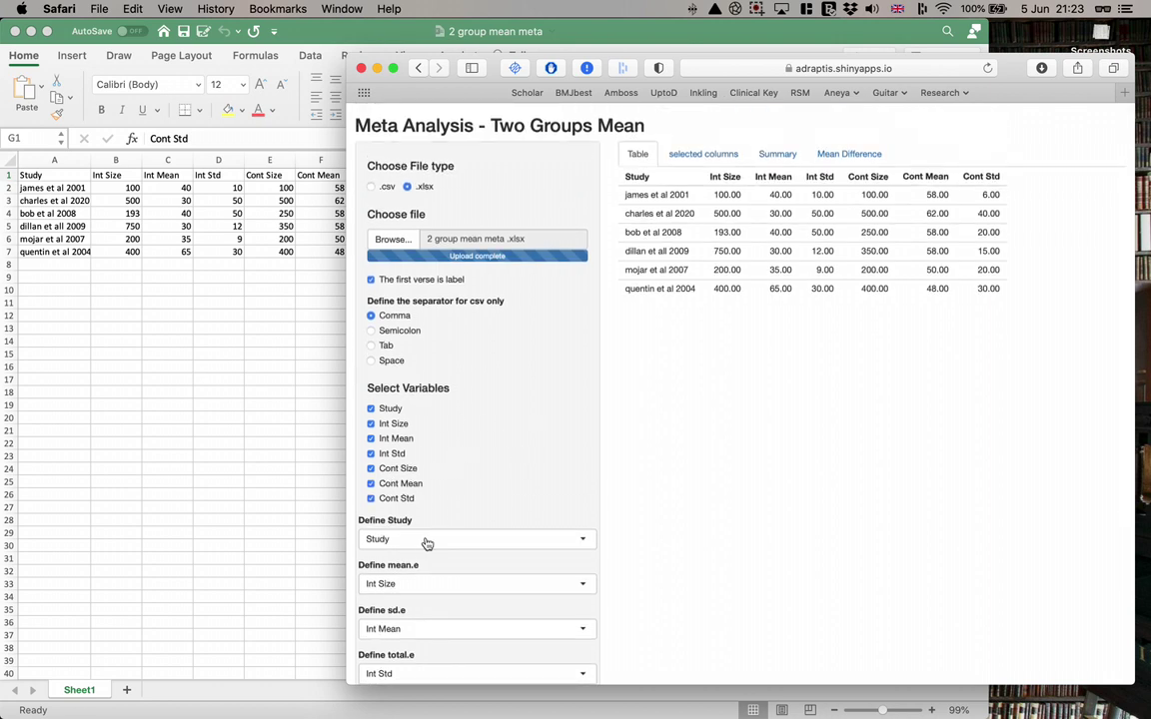
scroll(515, 456, down, 5)
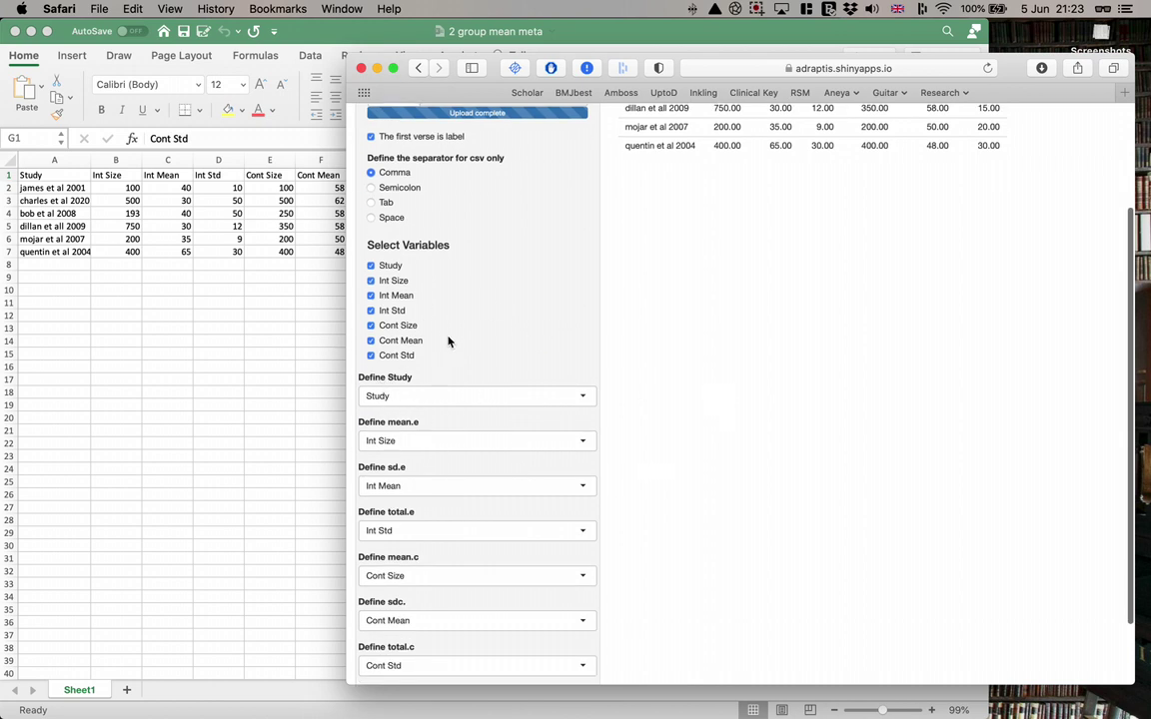
scroll(452, 341, down, 3)
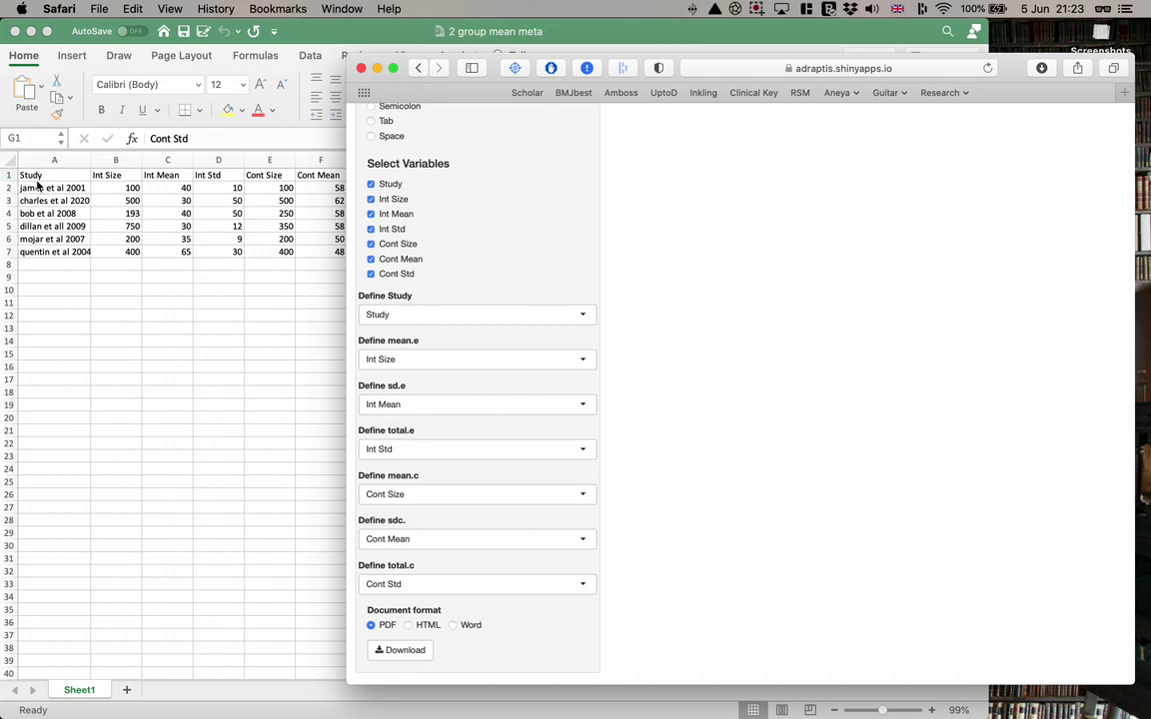
scroll(854, 254, up, 5)
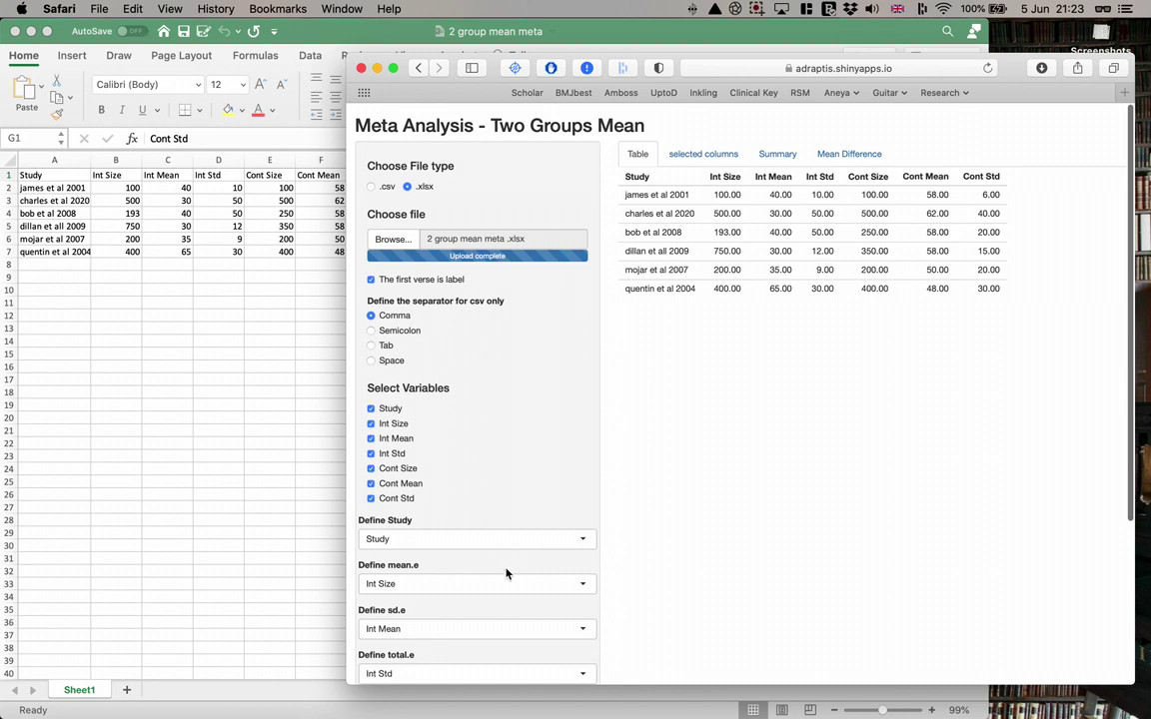
scroll(506, 573, down, 2)
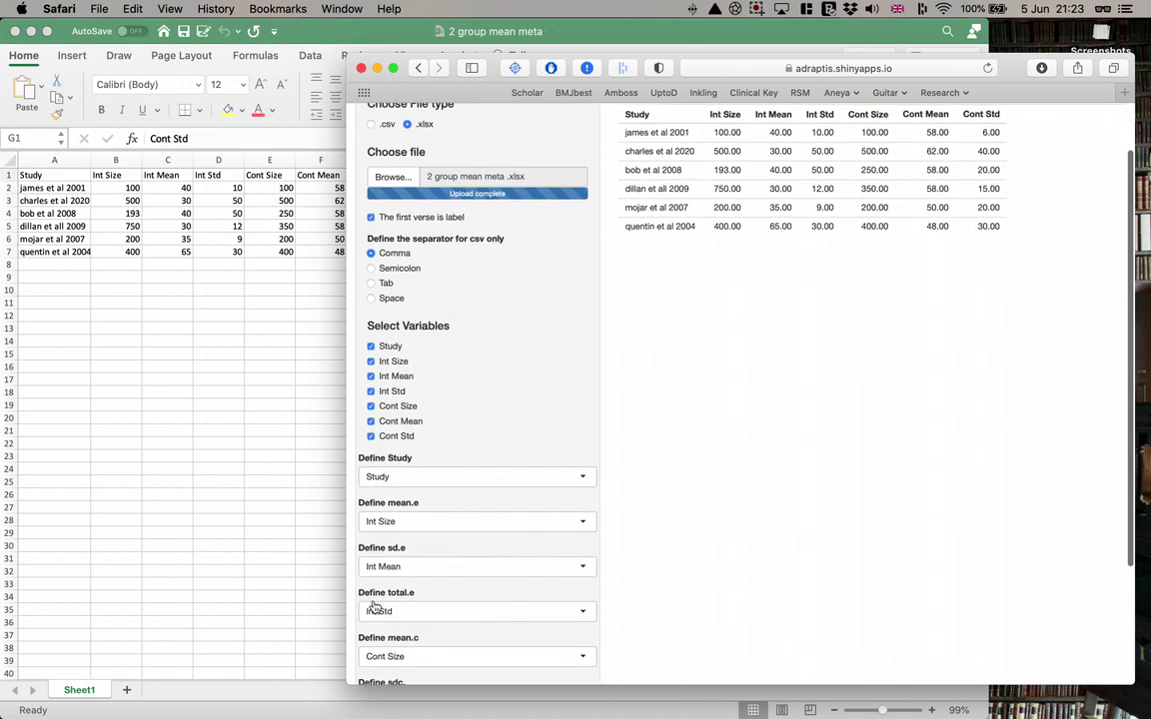
click(441, 615)
scroll(496, 624, down, 3)
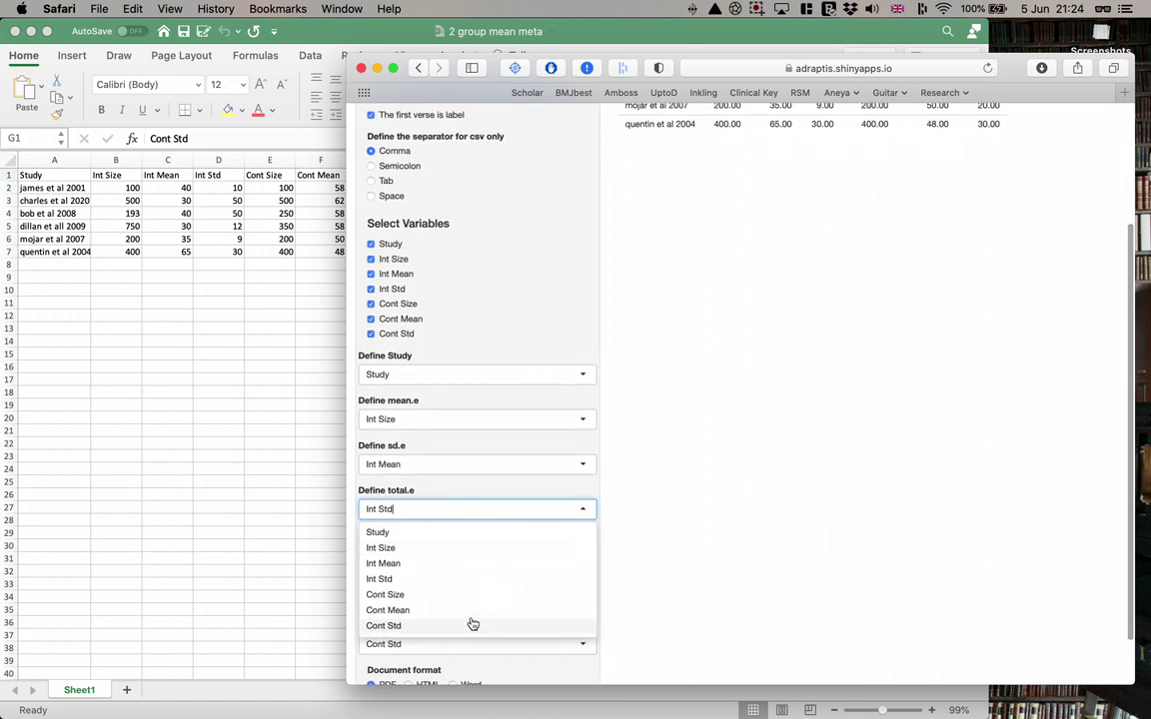
click(428, 552)
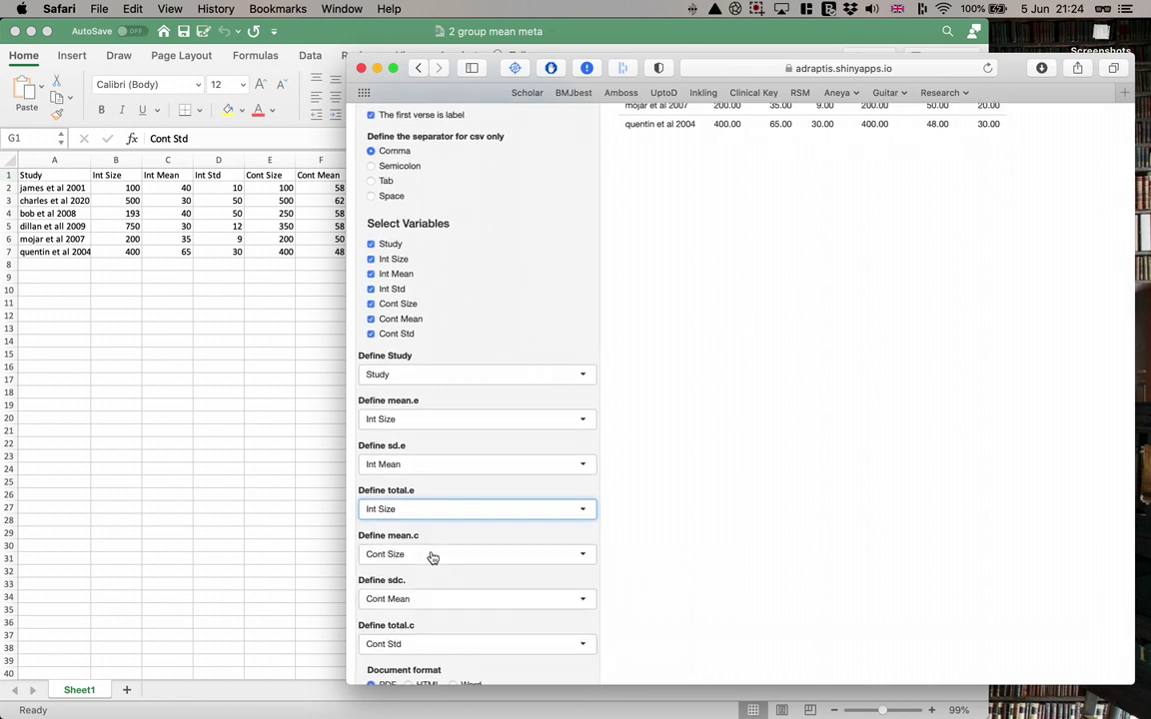
click(379, 464)
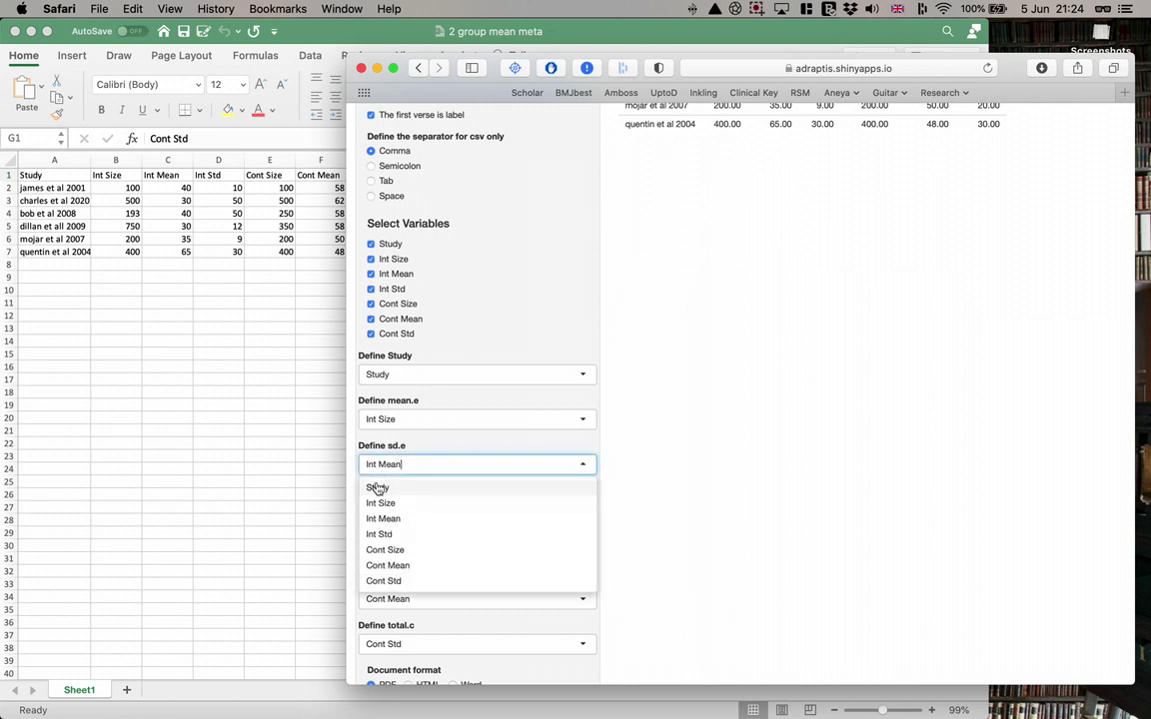
click(398, 536)
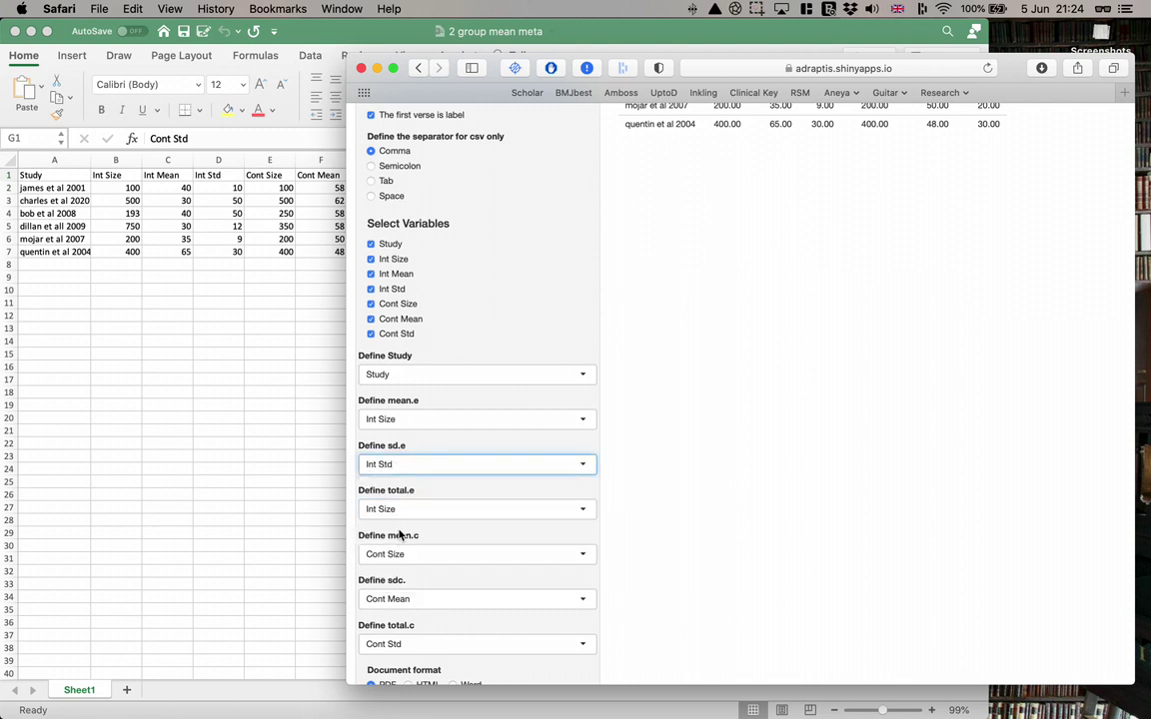
click(397, 420)
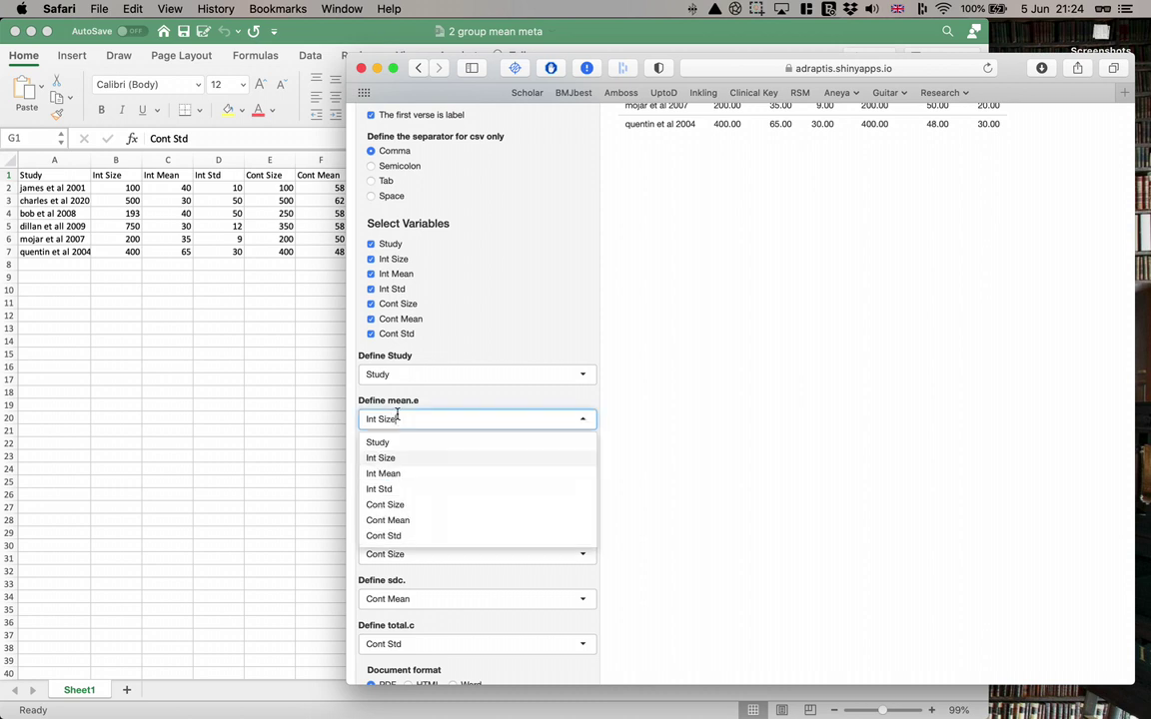
click(389, 478)
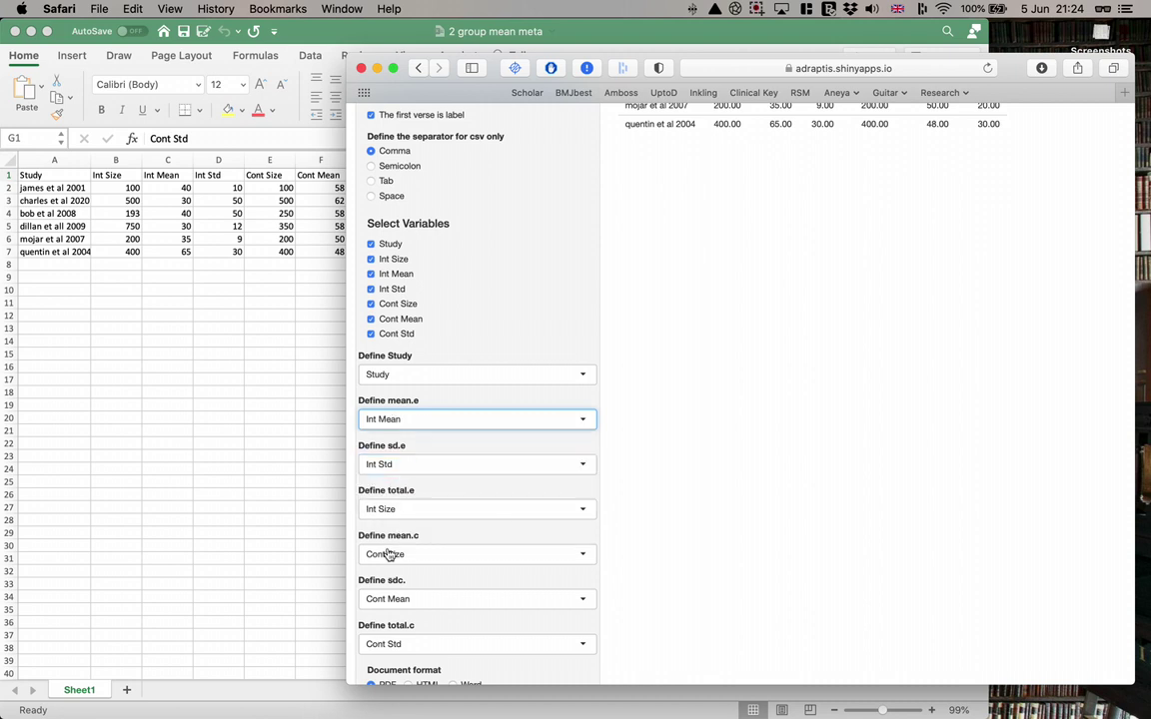
- Define the control group variables: mean.c as Cont Mean, sdc. as Cont Std and total.c as Cont Size
scroll(390, 553, down, 1)
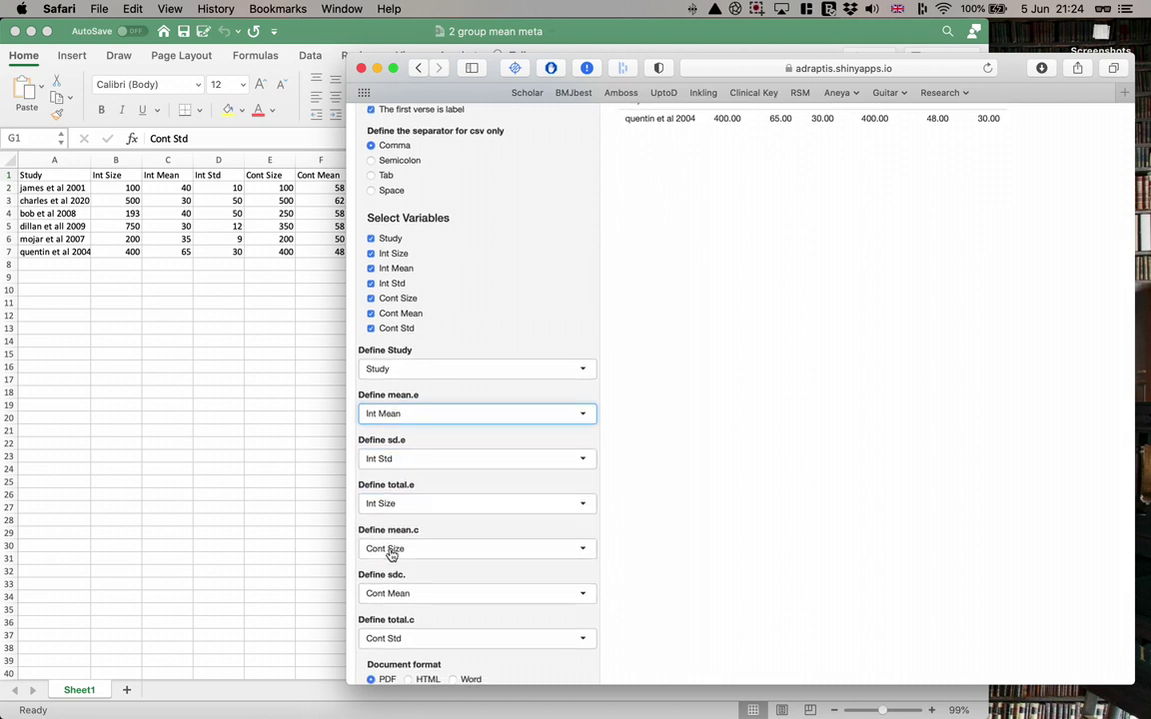
click(391, 555)
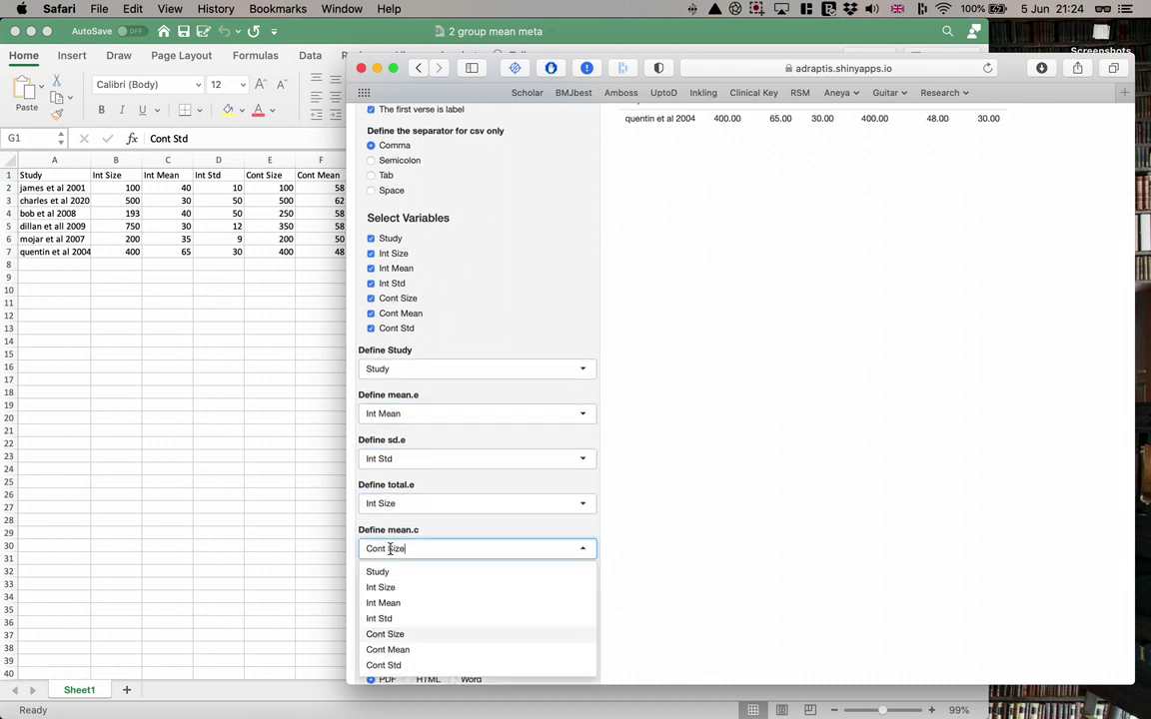
click(426, 654)
click(419, 593)
scroll(409, 668, down, 1)
click(410, 656)
click(404, 585)
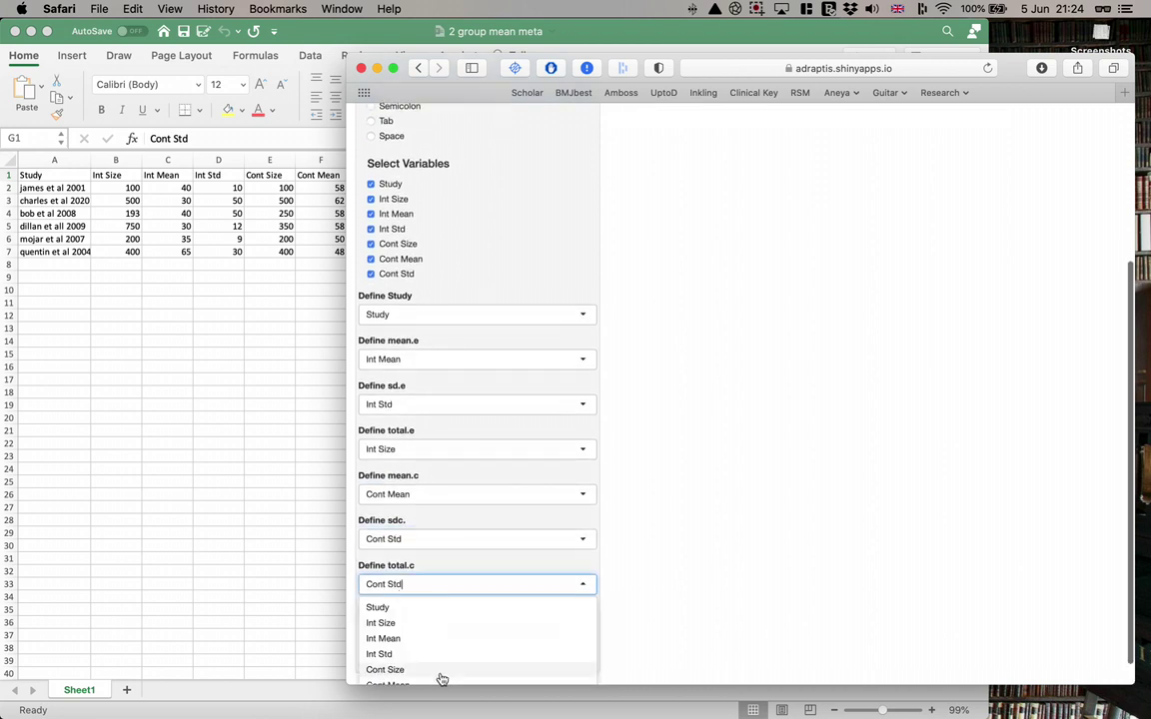
click(440, 671)
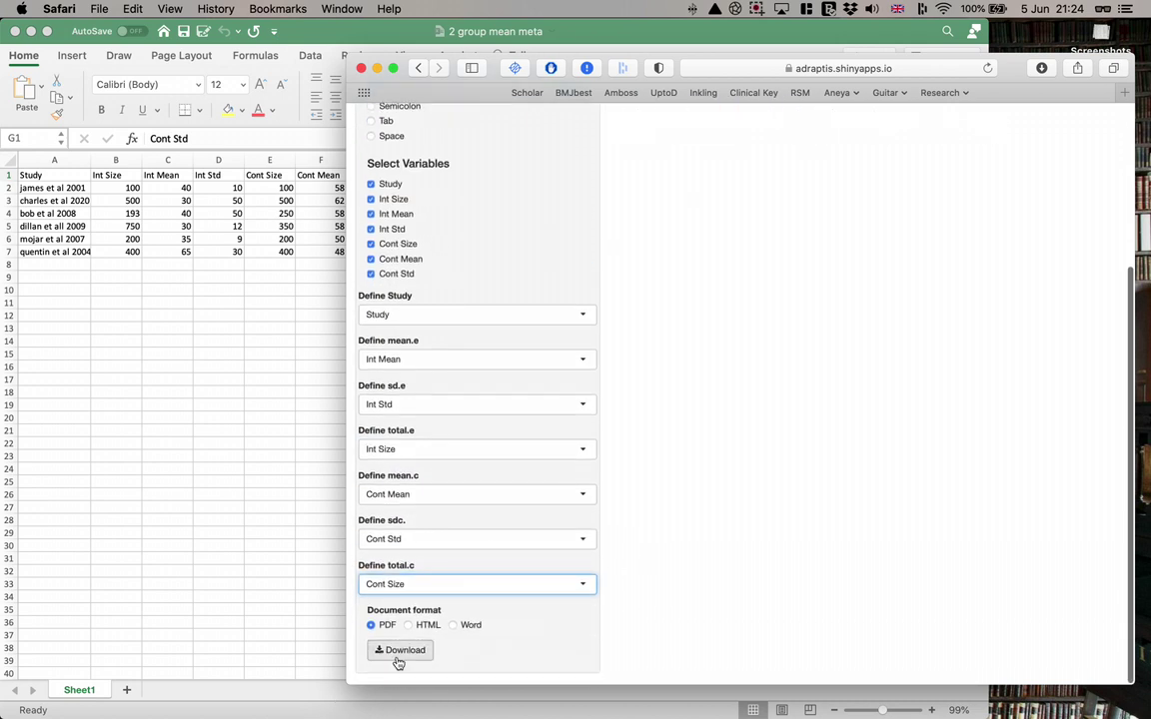
- Review the selected columns, the meta-analysis summary and the mean difference forest plot, including the image's saving options
scroll(531, 430, up, 5)
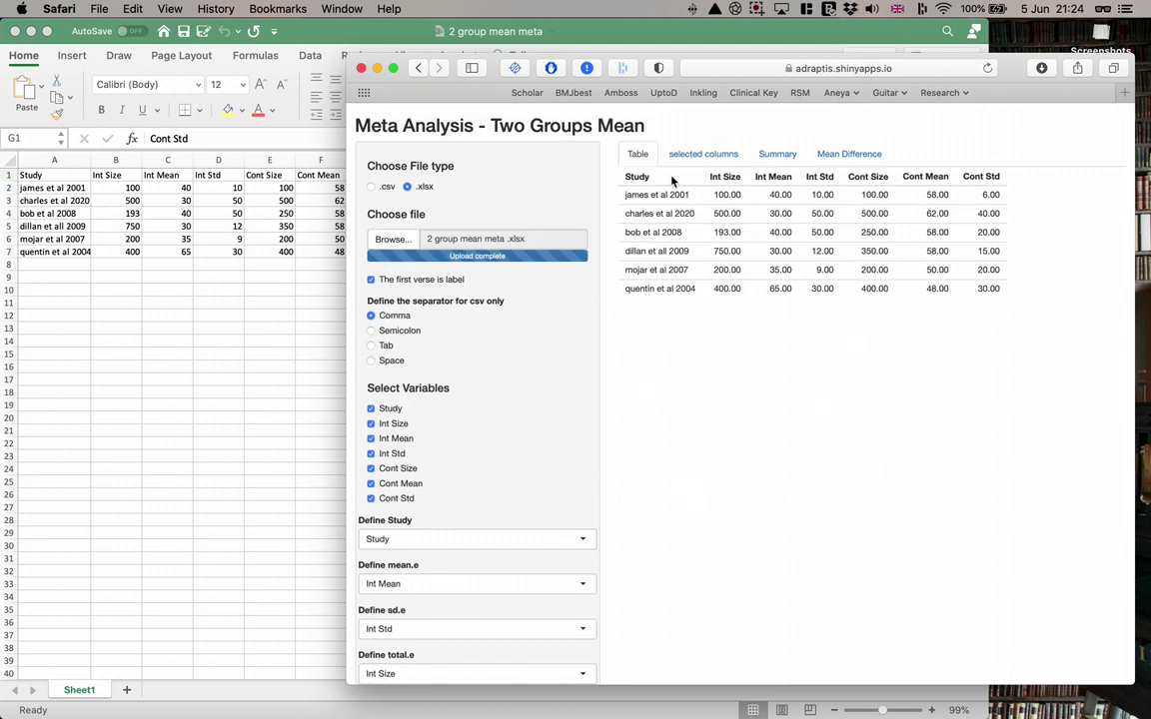
click(711, 155)
click(797, 157)
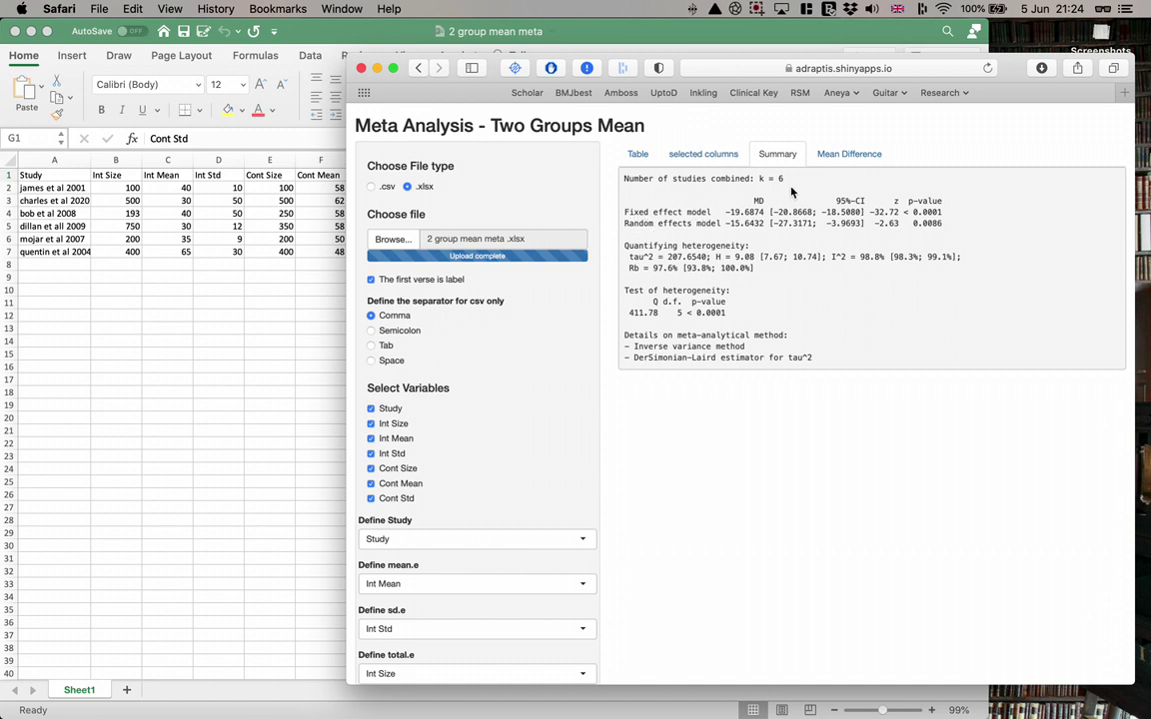
click(834, 158)
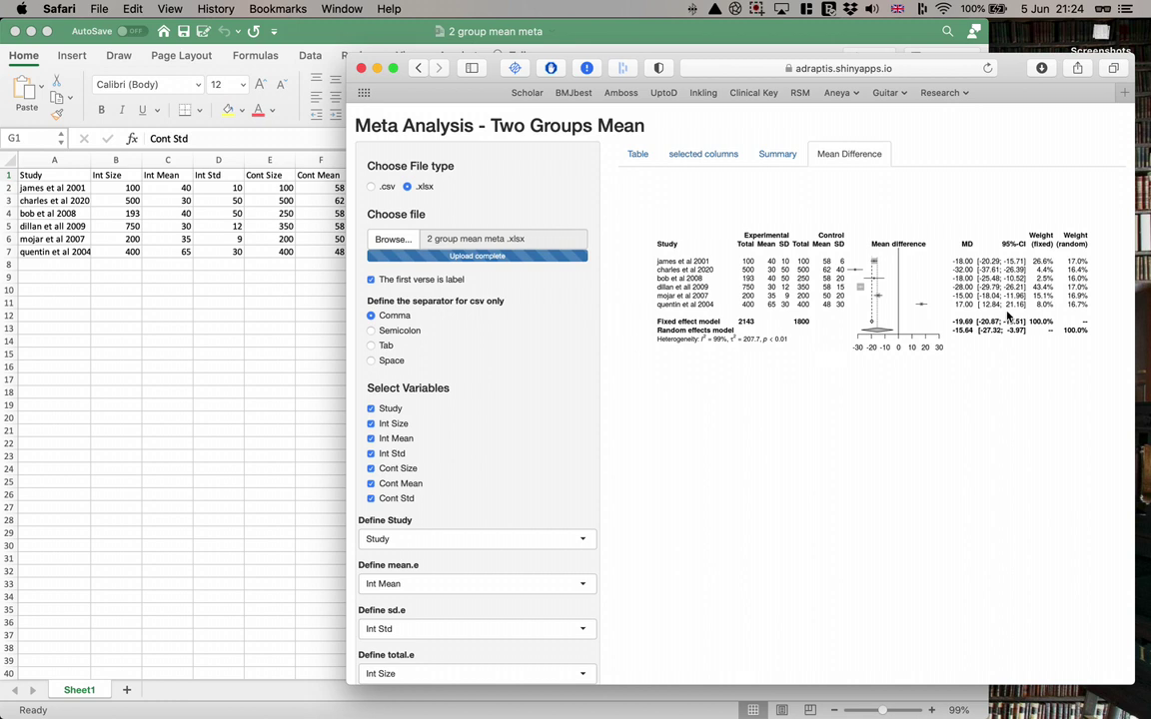
right_click(932, 313)
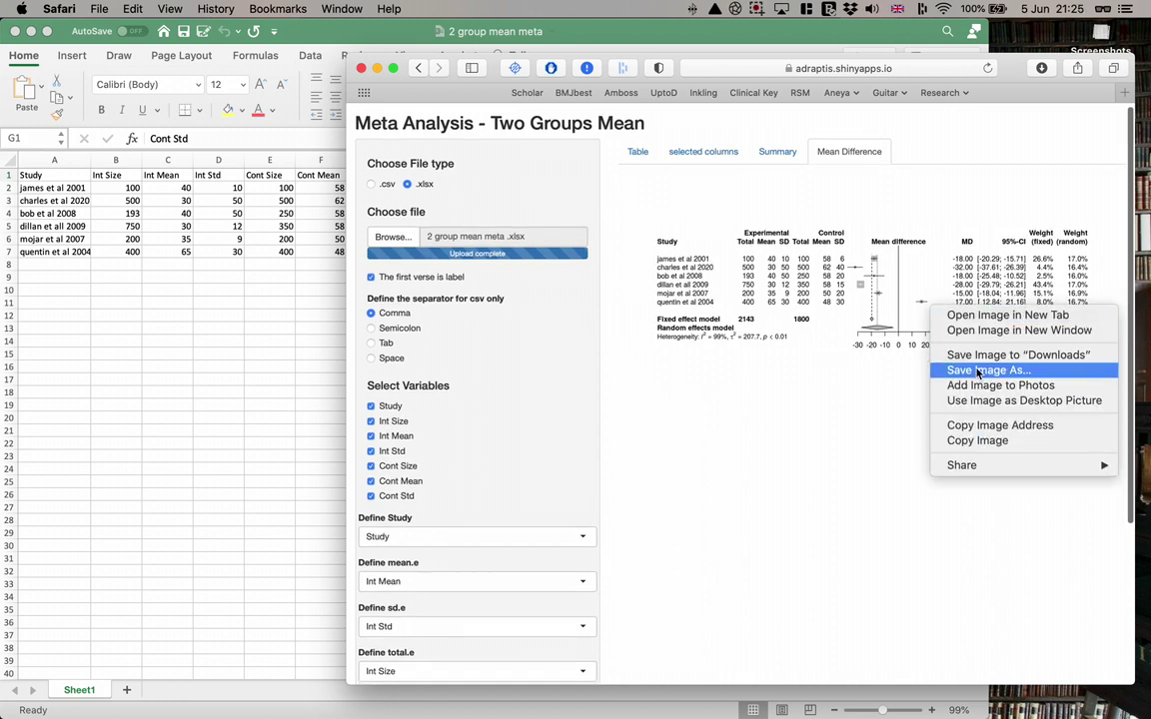
click(816, 431)
- Reposition the browser window on the desktop and resize it to fit around the mean difference forest plot
drag(1005, 67, 685, 45)
drag(818, 259, 533, 301)
drag(389, 298, 1044, 308)
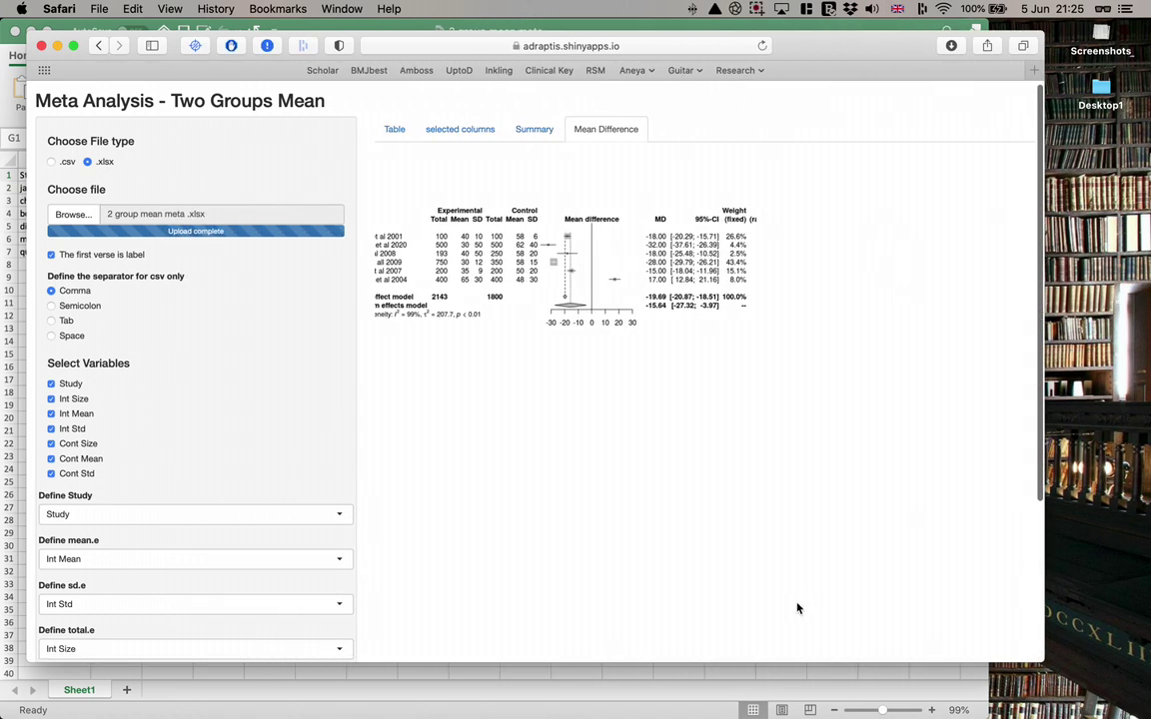
drag(757, 665, 849, 636)
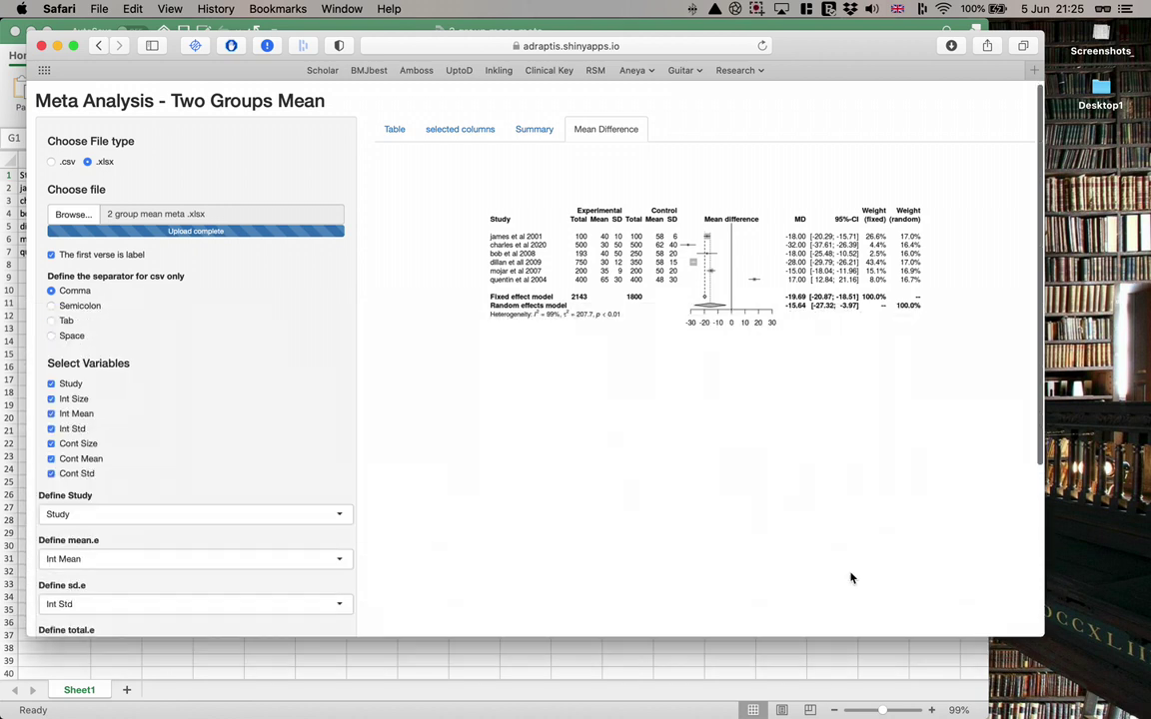
click(1047, 392)
click(1045, 396)
drag(1045, 397, 854, 385)
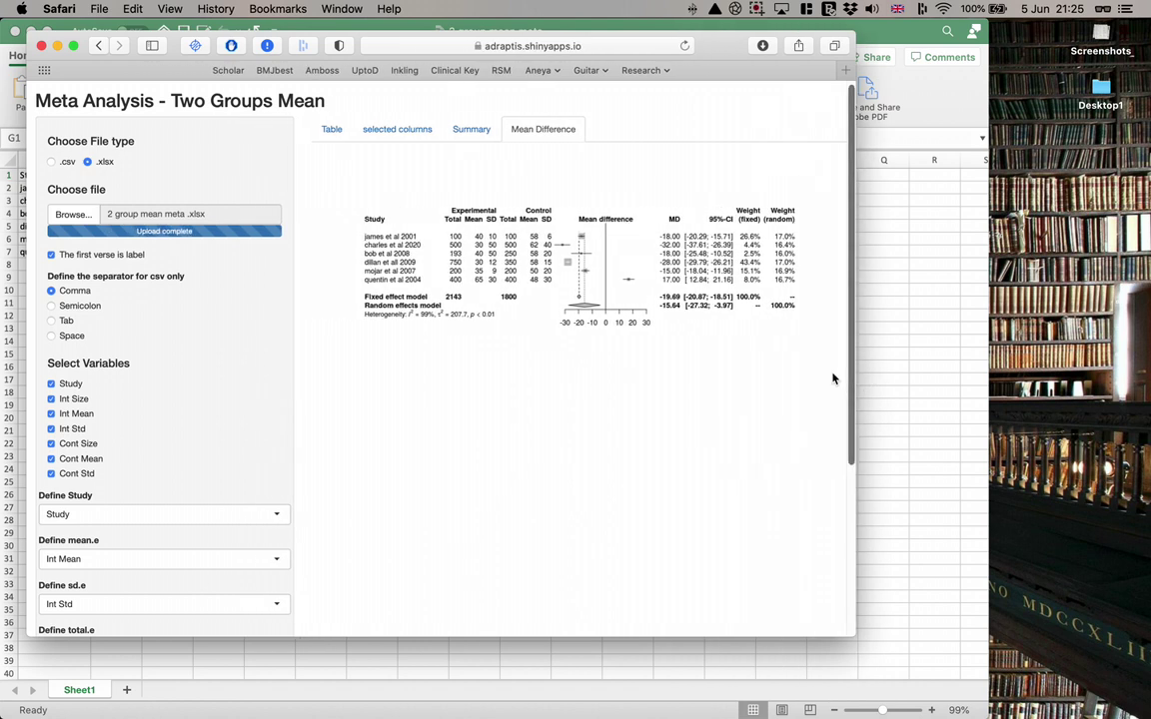